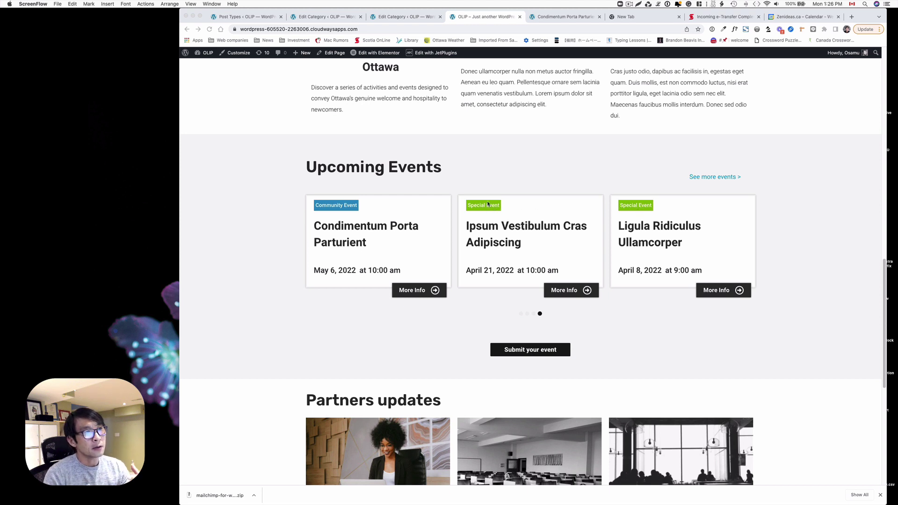
- Check an Upcoming Events card's details page, then return to the JetEngine post types list
click(523, 277)
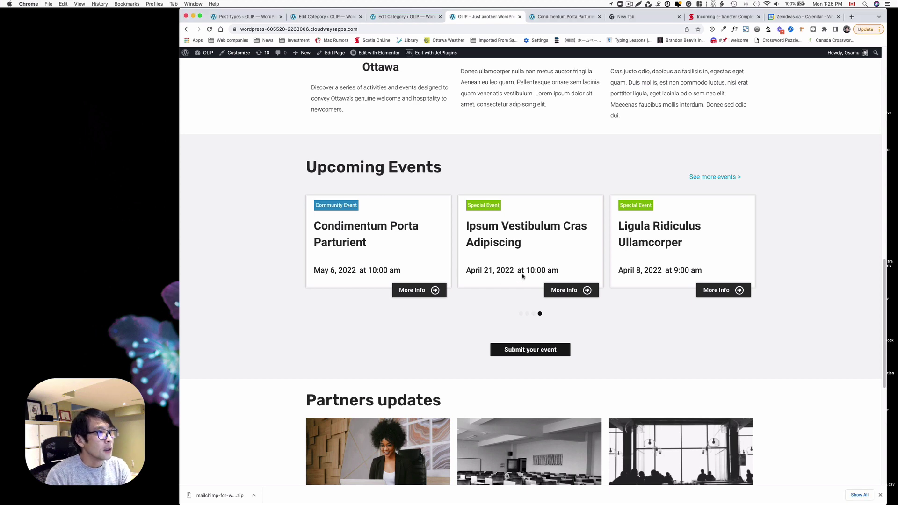
click(565, 290)
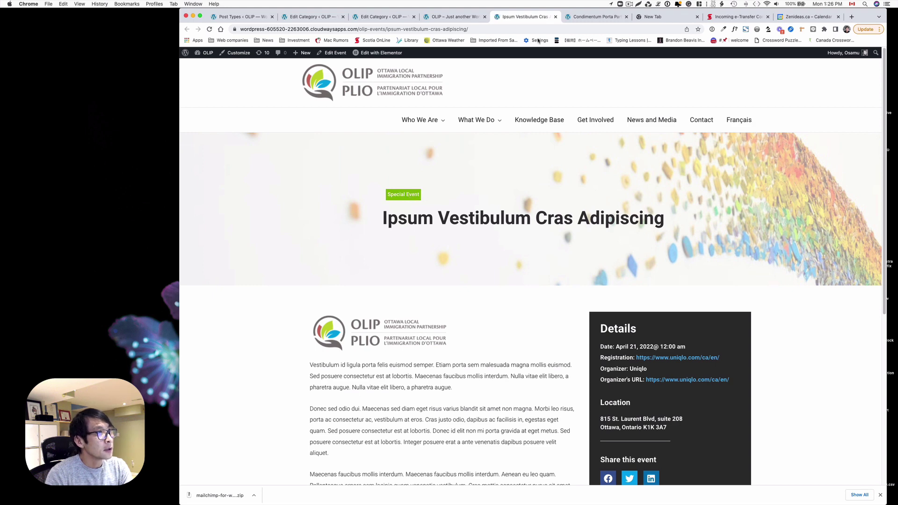
key(super+1)
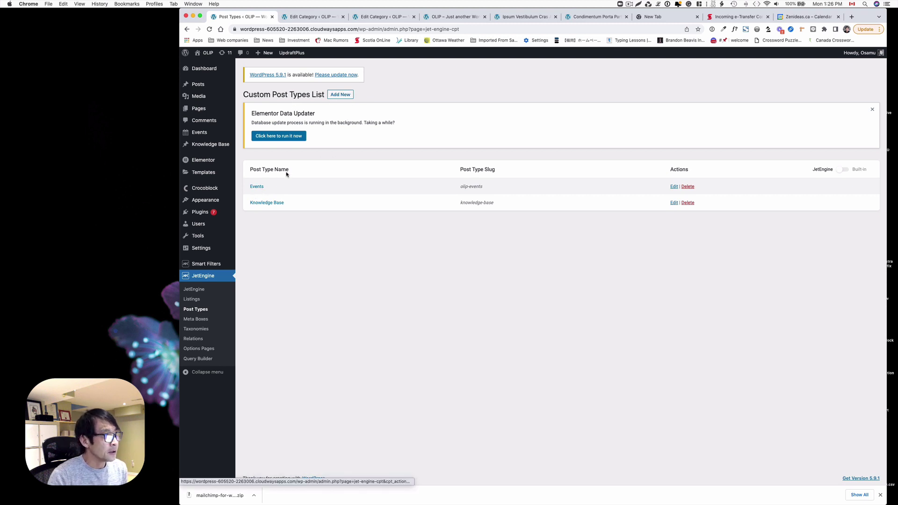
- Open the Events post type and review its ten meta fields, Start date through Logo
click(674, 187)
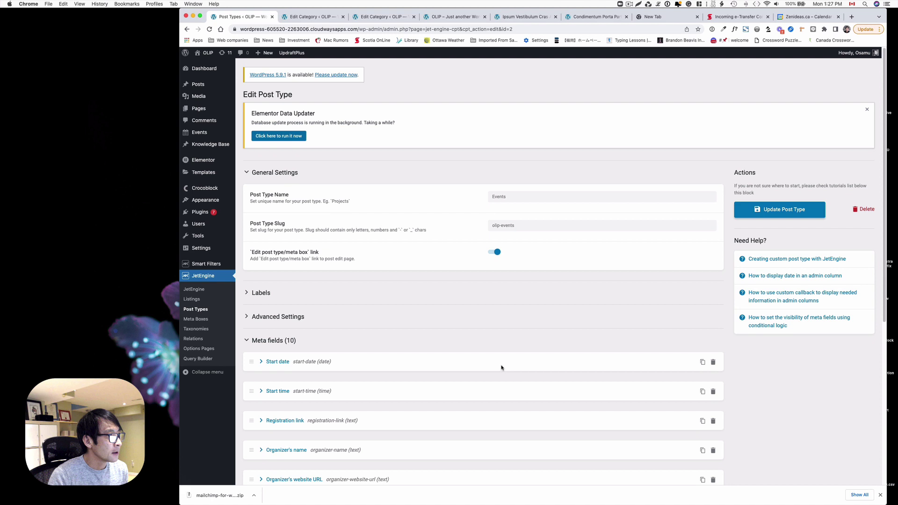
scroll(500, 365, down, 5)
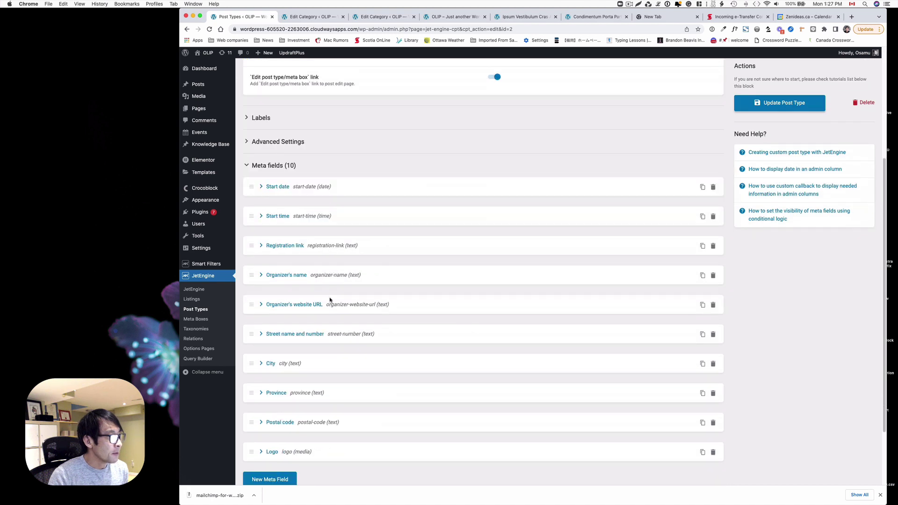
scroll(330, 300, down, 3)
scroll(215, 320, up, 3)
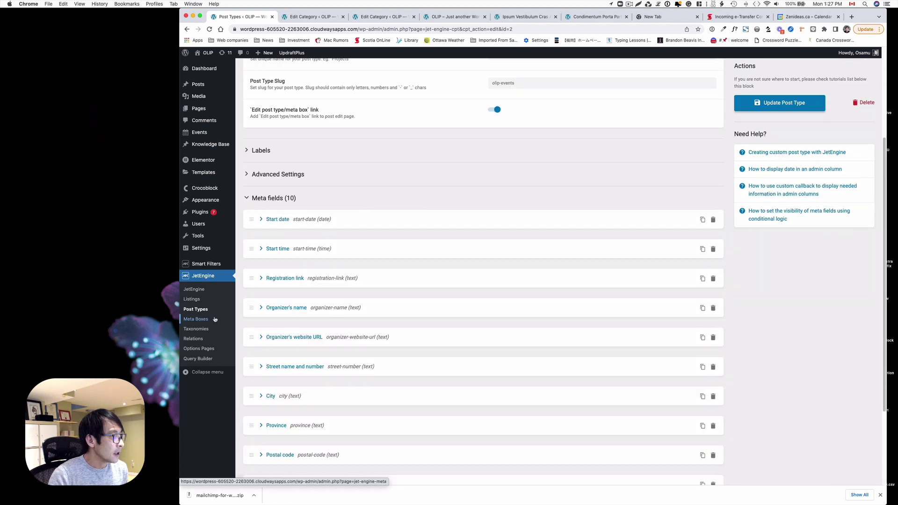
mouse_move(195, 134)
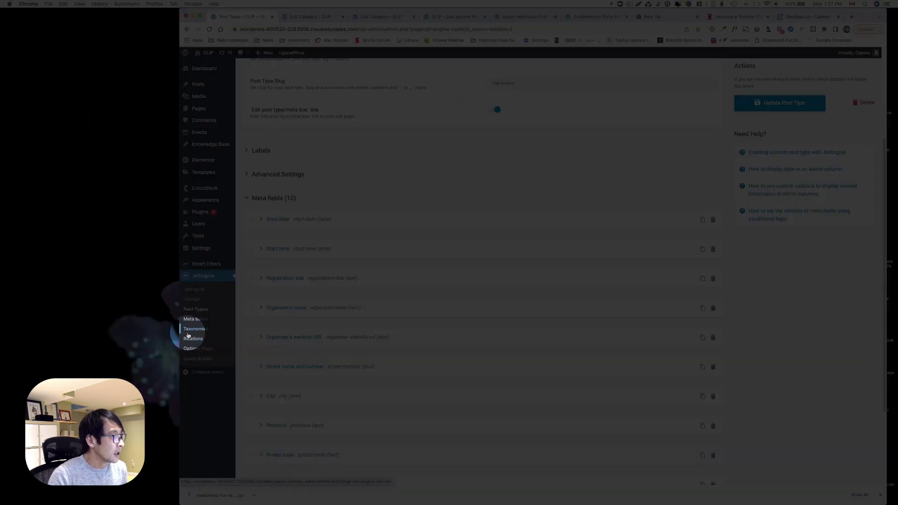
- Open the Event categories taxonomy and confirm its Post Type is Events, leaving it unchanged
click(191, 333)
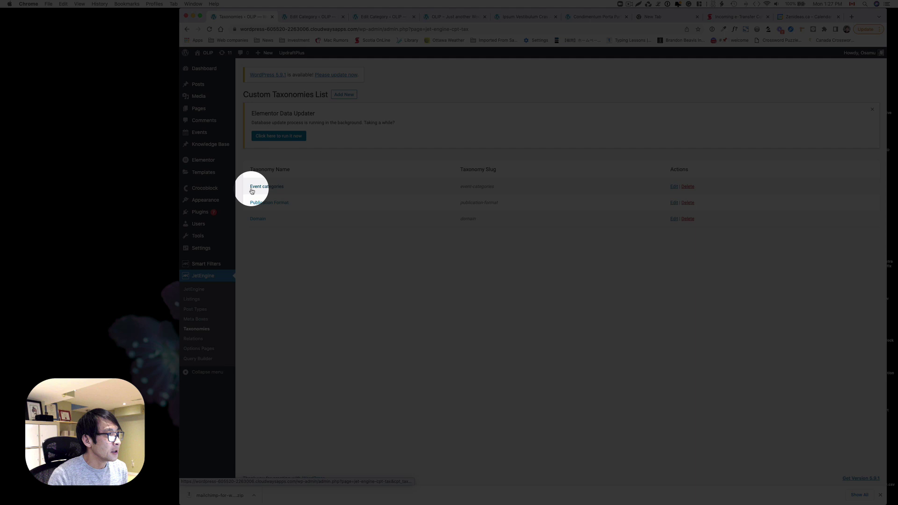
click(673, 188)
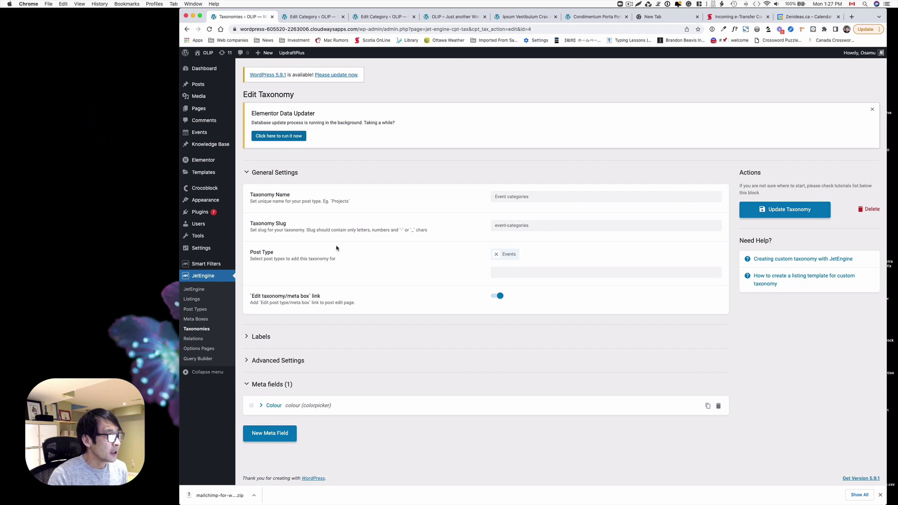
click(526, 273)
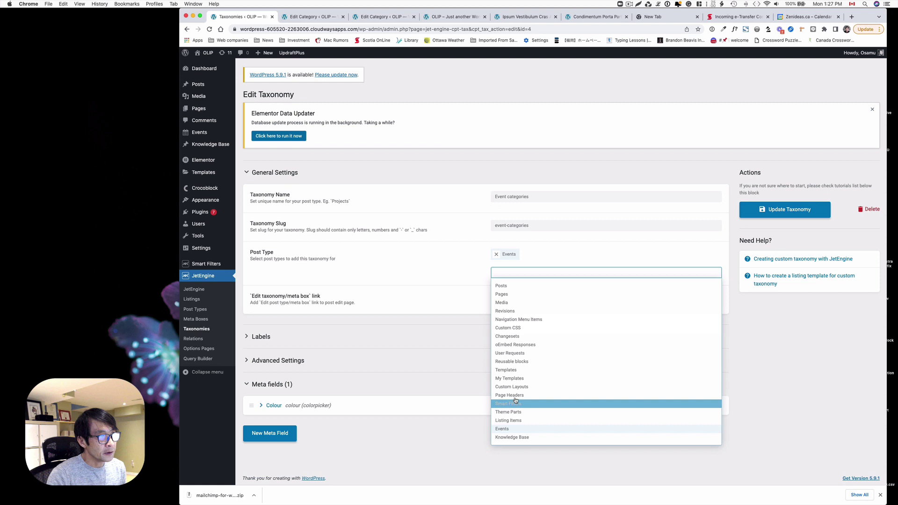
click(451, 251)
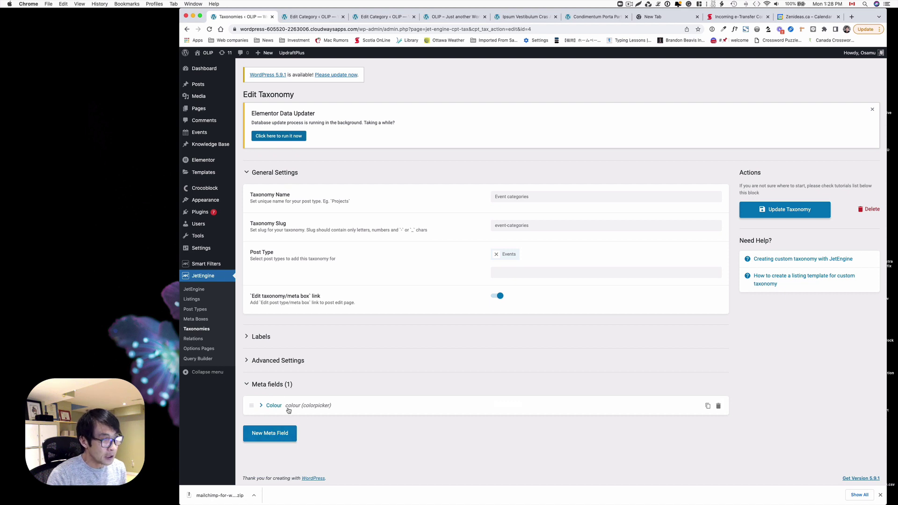
- Keep the Colour meta field's type as Colorpicker and update the Event categories taxonomy
click(265, 410)
scroll(422, 401, down, 5)
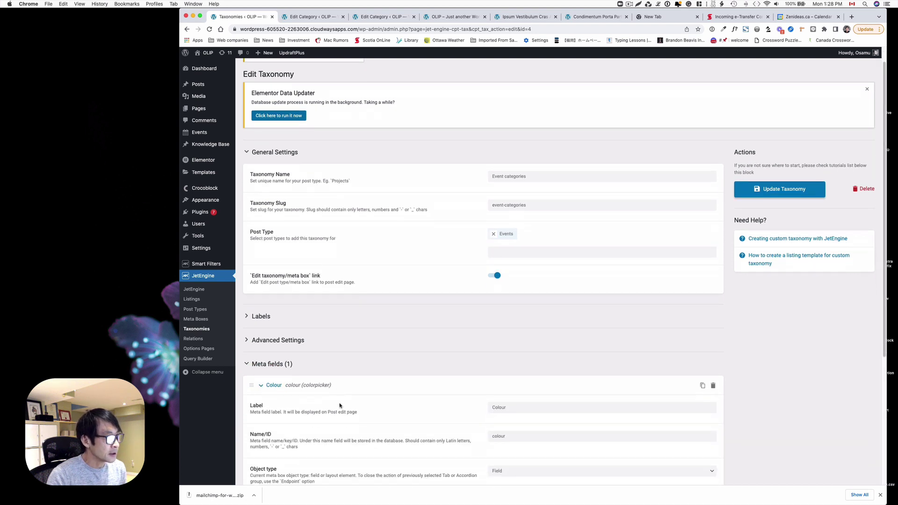
scroll(461, 391, down, 2)
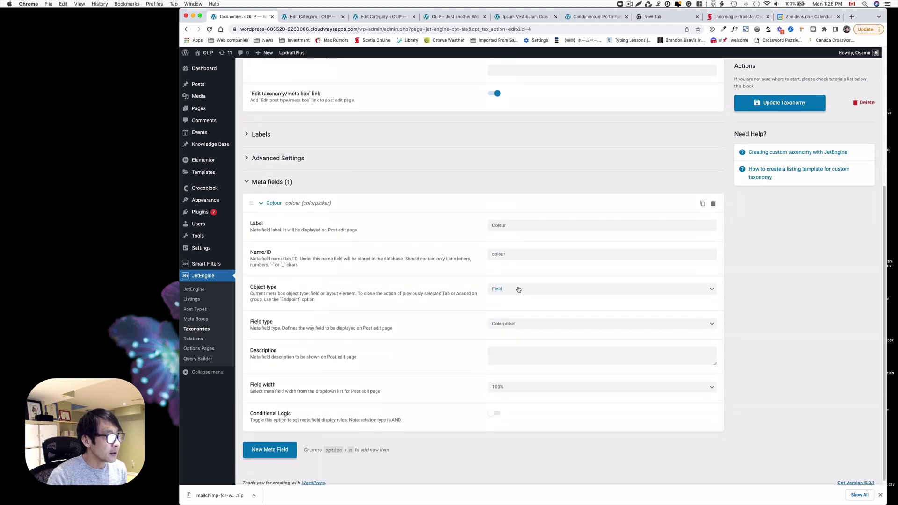
click(499, 329)
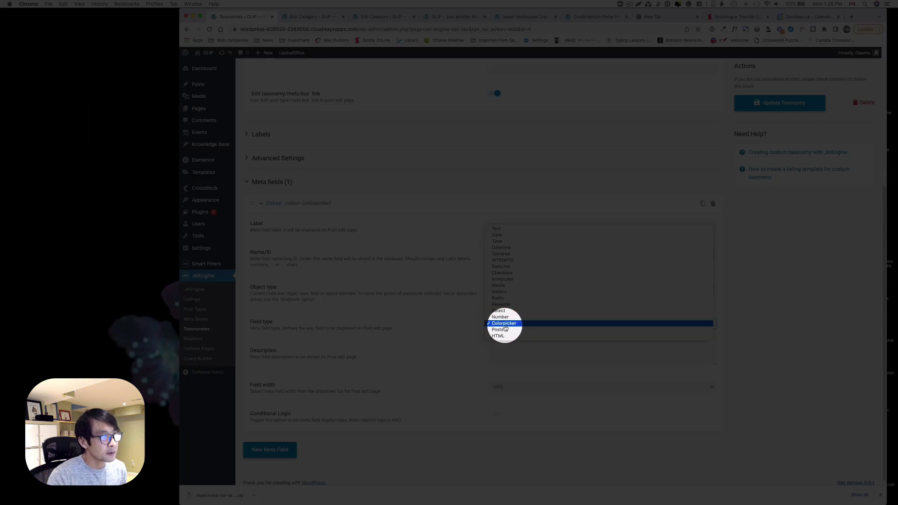
click(505, 327)
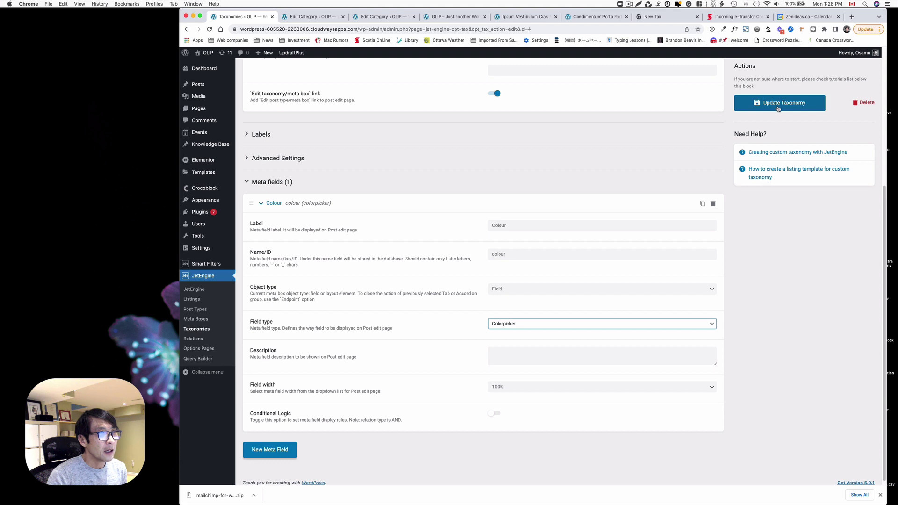
click(779, 108)
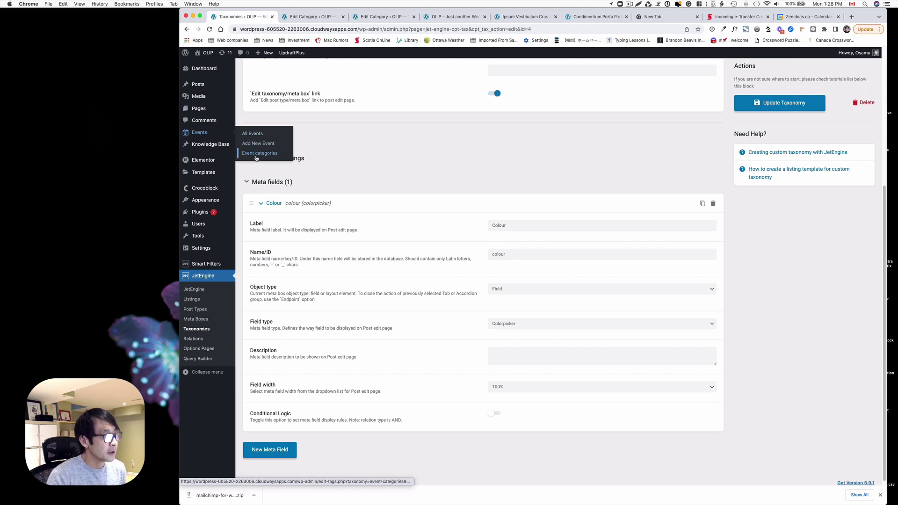
- Open the Business Event category and inspect its orange Colour value in the picker
click(258, 155)
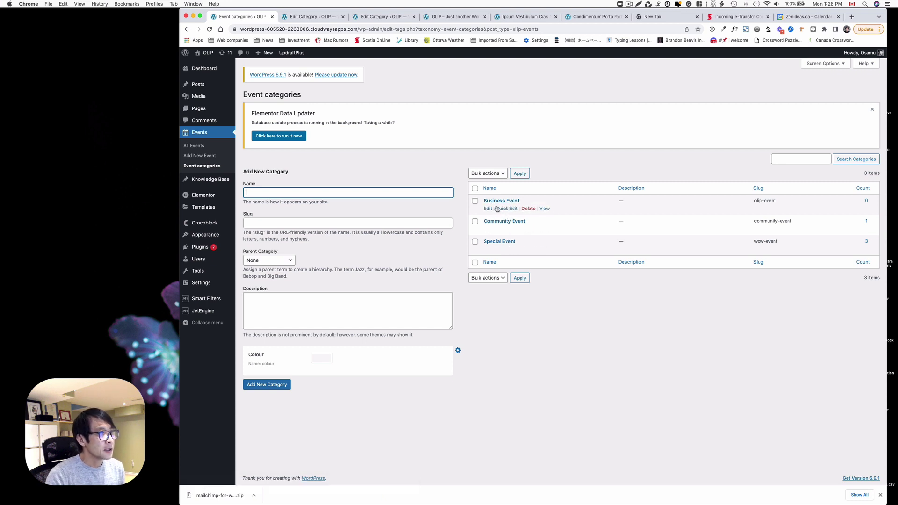
click(488, 209)
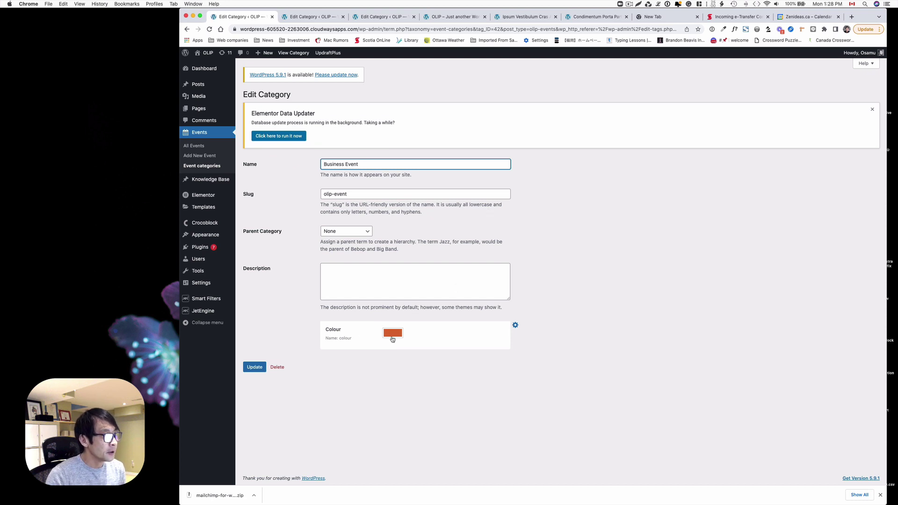
click(393, 335)
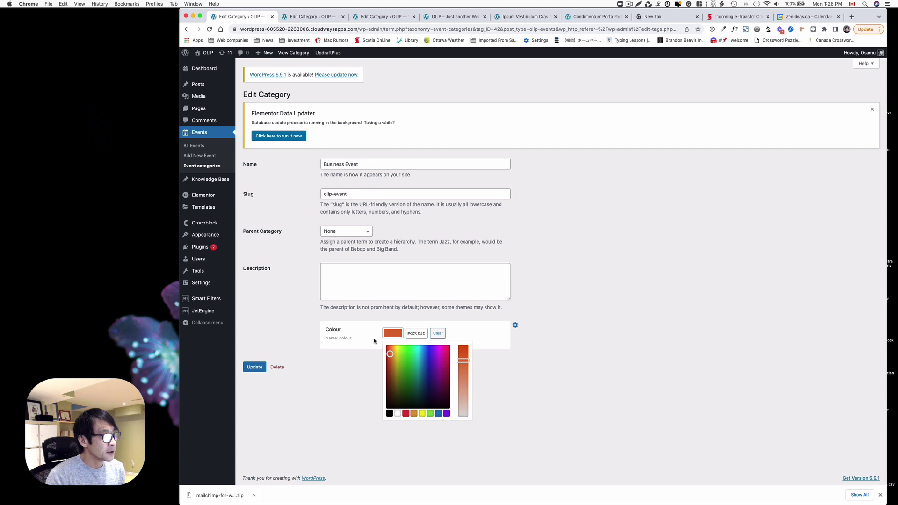
click(358, 345)
click(392, 334)
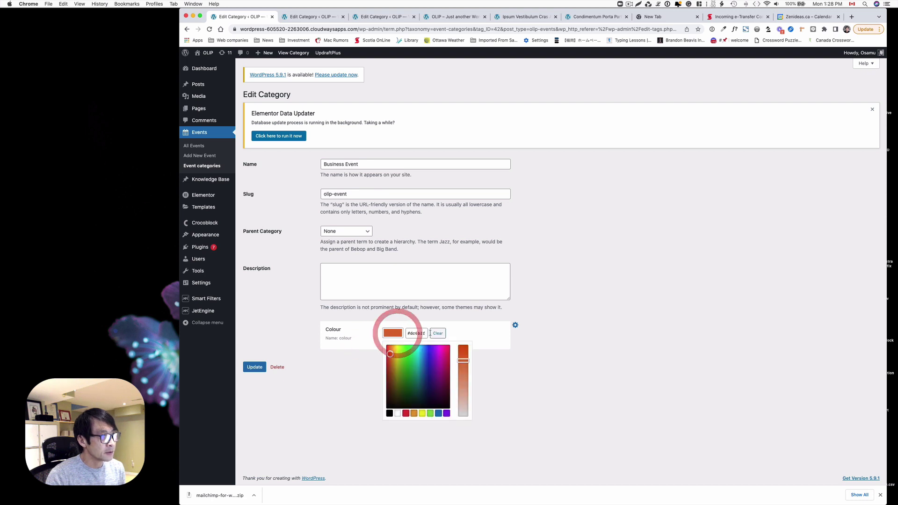
click(560, 309)
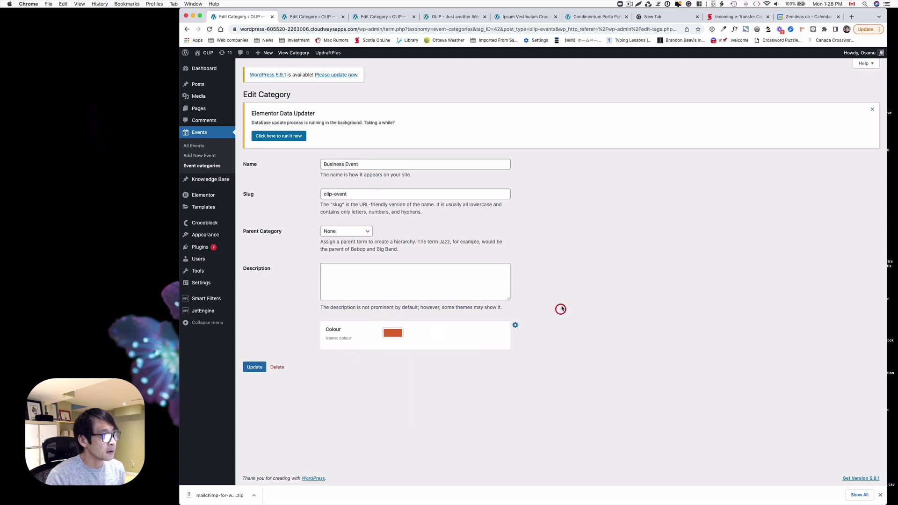
- Return to the Event categories list, then switch browser tabs back to Business Event's edit page
click(211, 166)
key(ctrl+Tab)
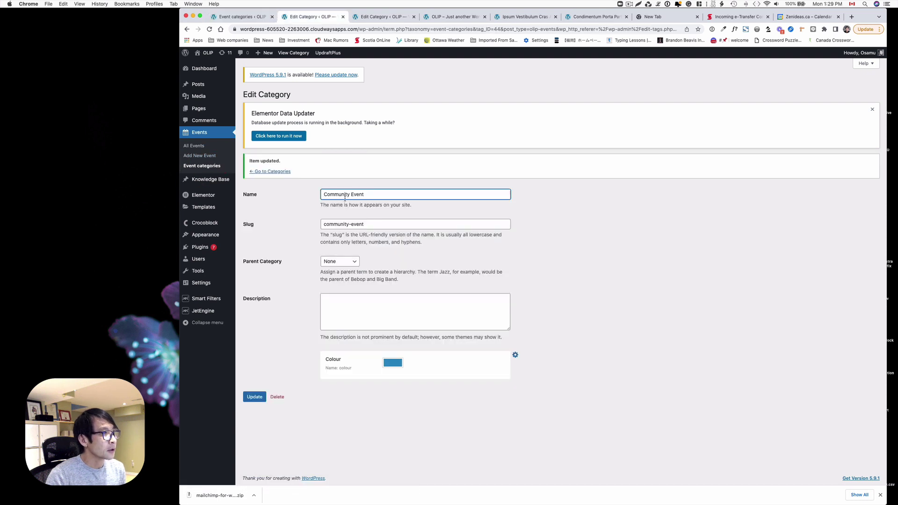
click(359, 17)
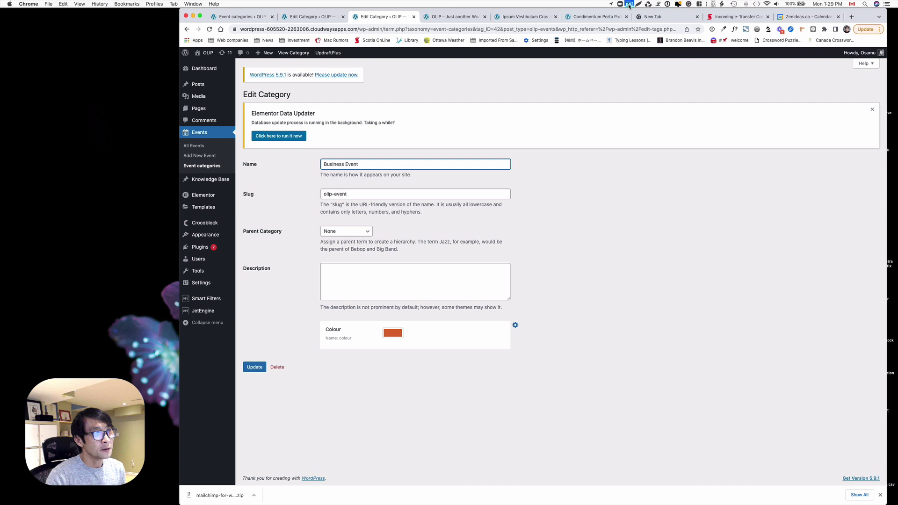
- Open the Event grid listing from JetEngine Listings in Elementor
mouse_move(209, 312)
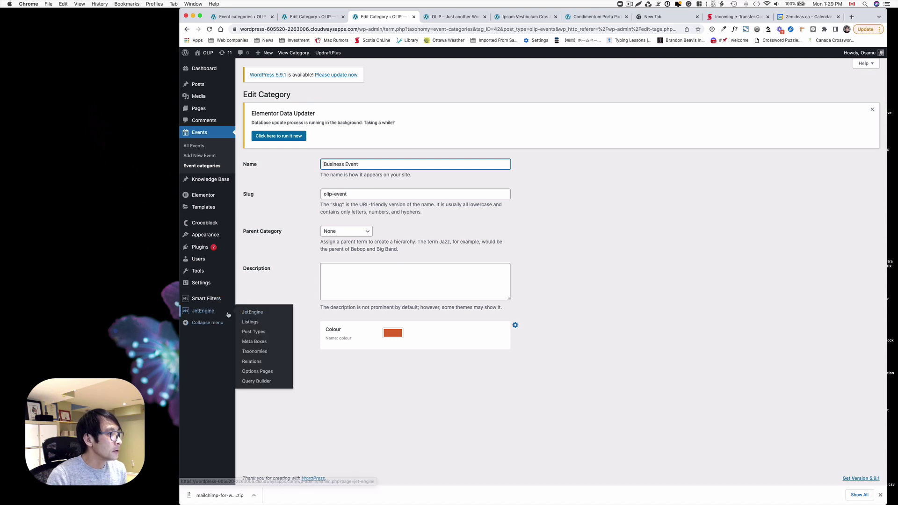
click(250, 322)
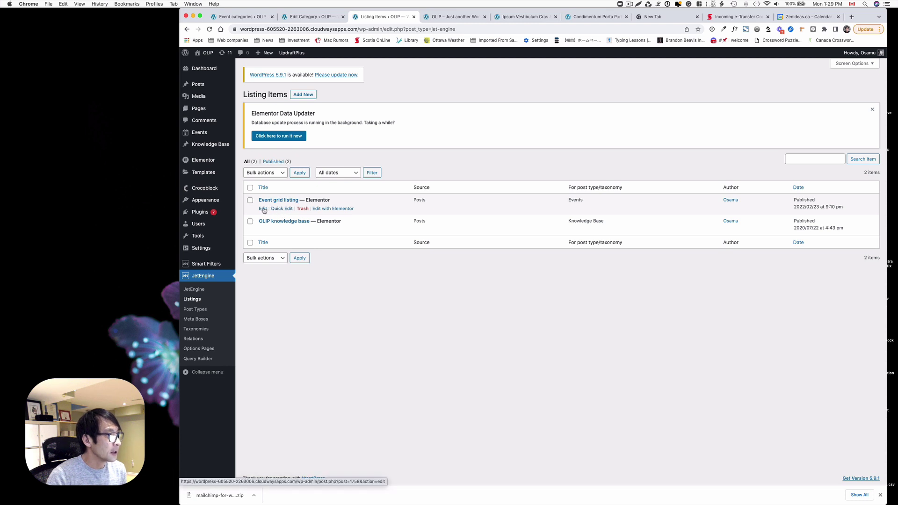
click(319, 209)
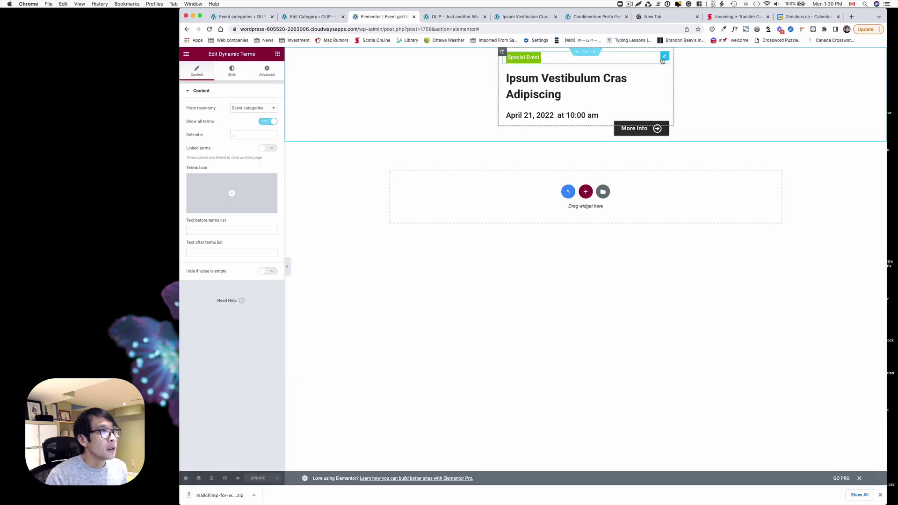
- Confirm the Dynamic Terms widget uses Event categories and bring up its Style options
click(665, 58)
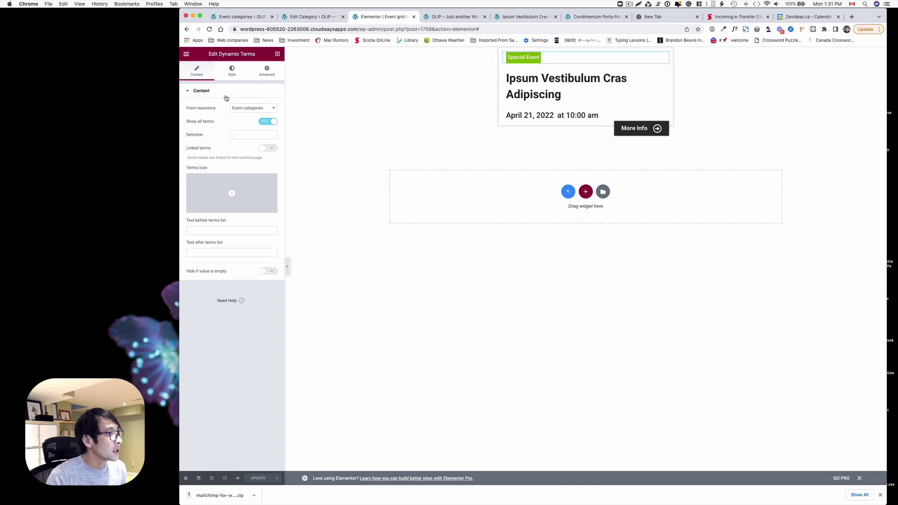
click(260, 110)
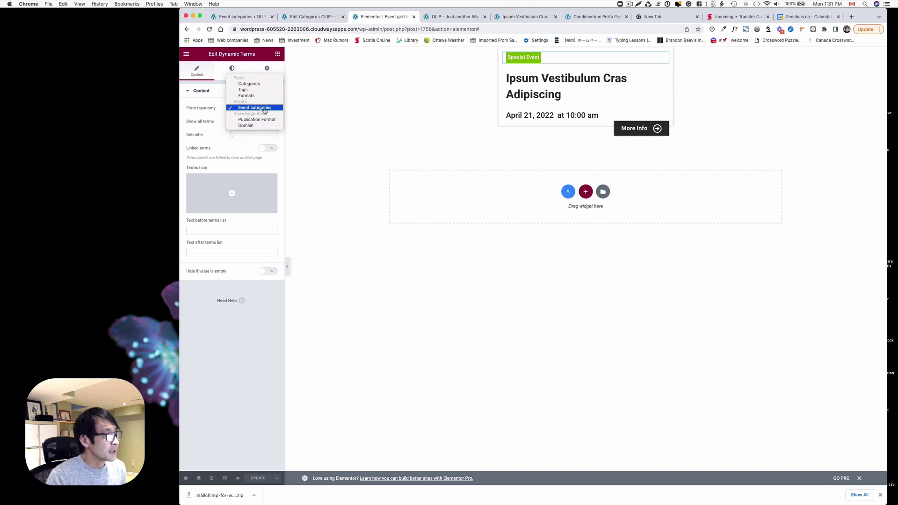
click(265, 110)
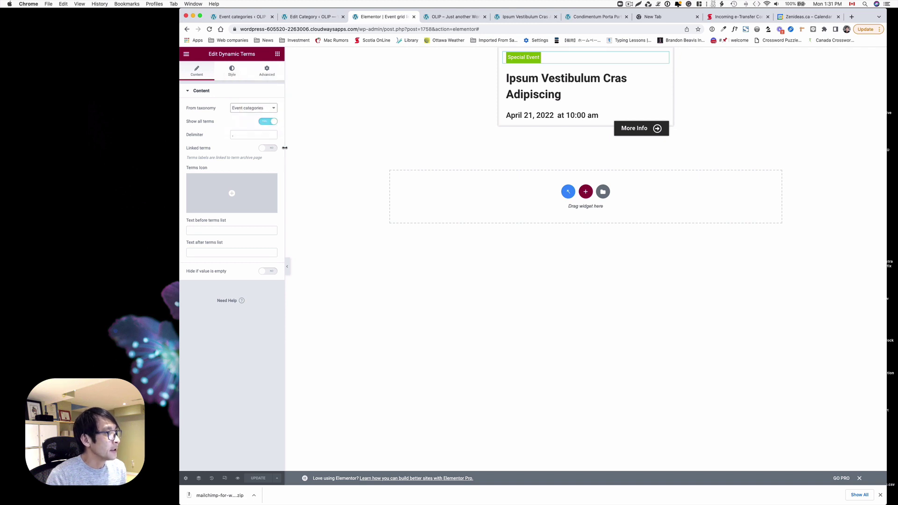
click(233, 73)
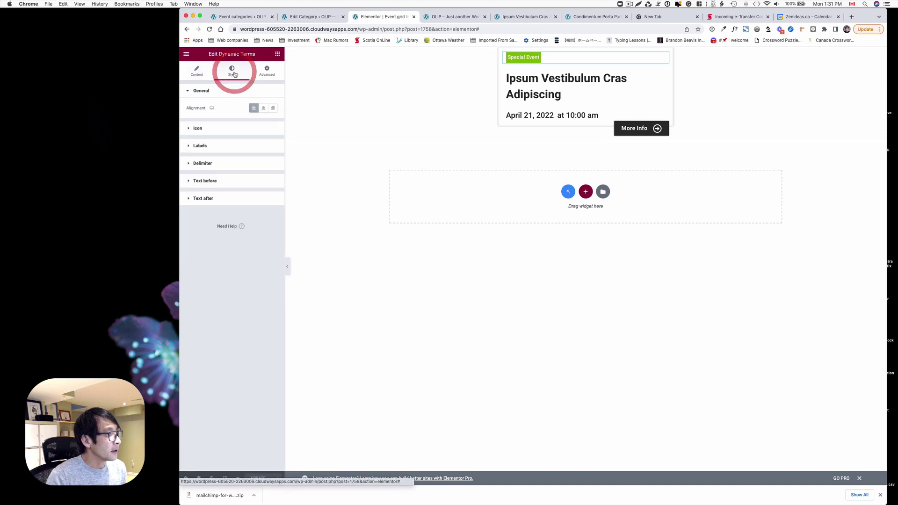
- Under Labels, remove the Term Field dynamic tag so the background is a fixed #C76C61 red
click(199, 146)
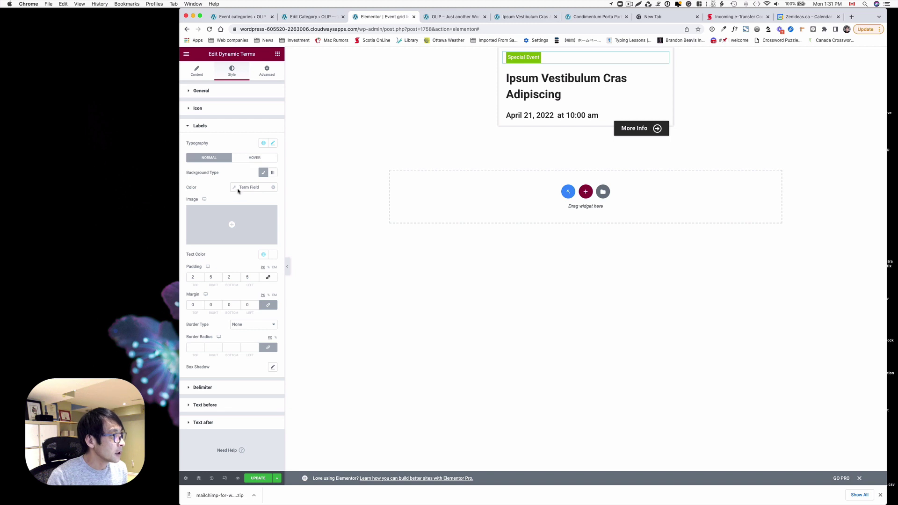
click(273, 187)
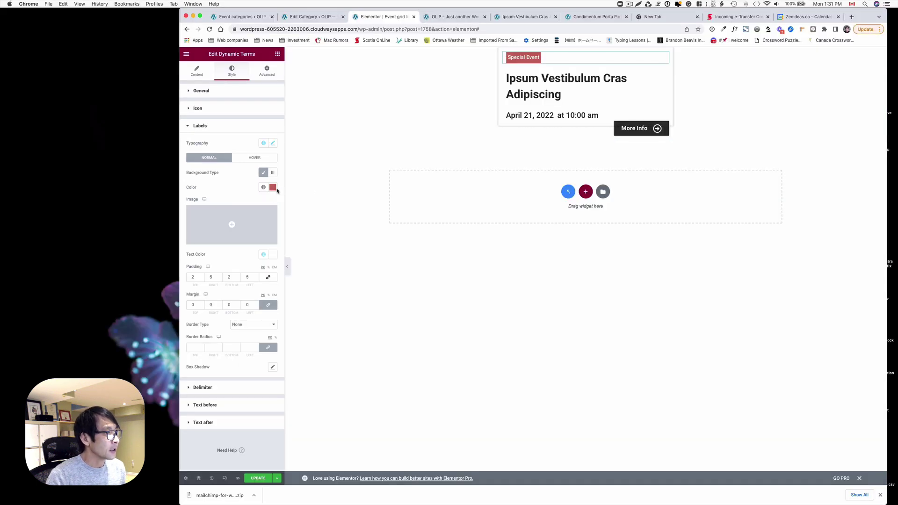
click(273, 188)
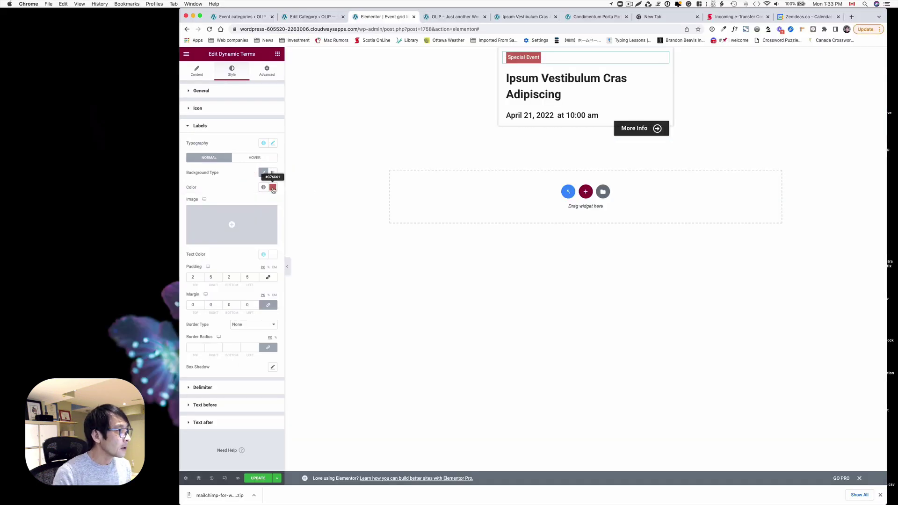
- Set the label colour to a Term Field dynamic tag with Event categories taxonomy and Meta field
click(272, 188)
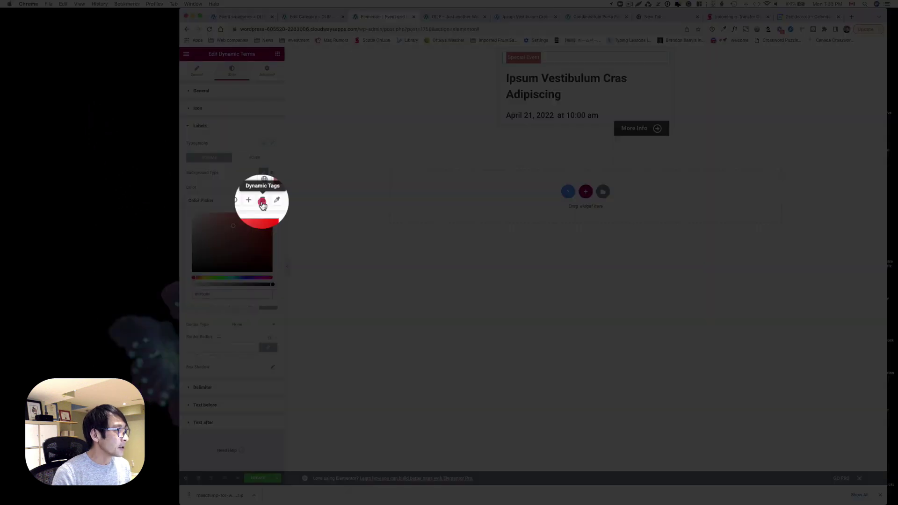
click(262, 203)
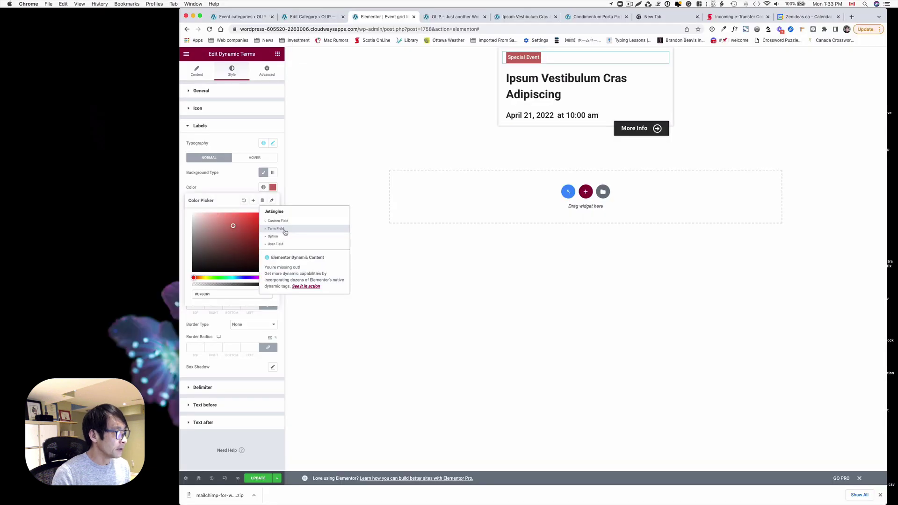
click(284, 230)
click(301, 221)
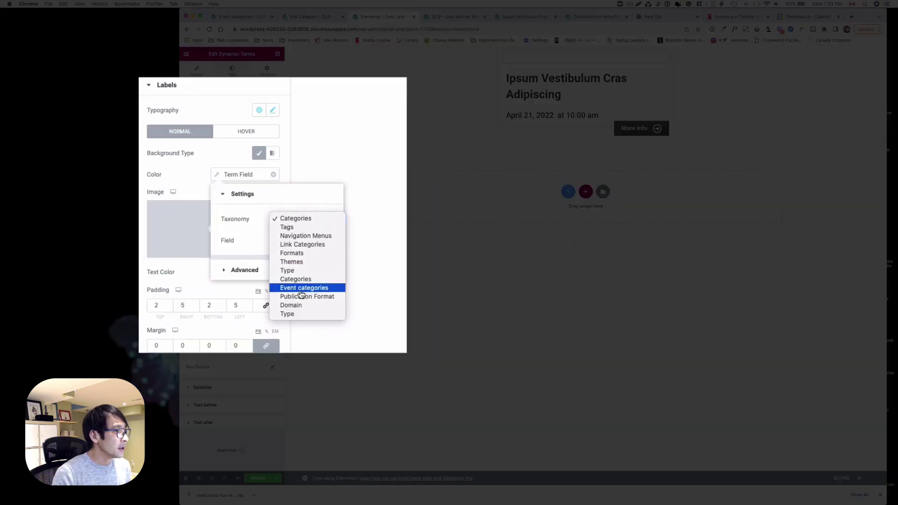
click(304, 288)
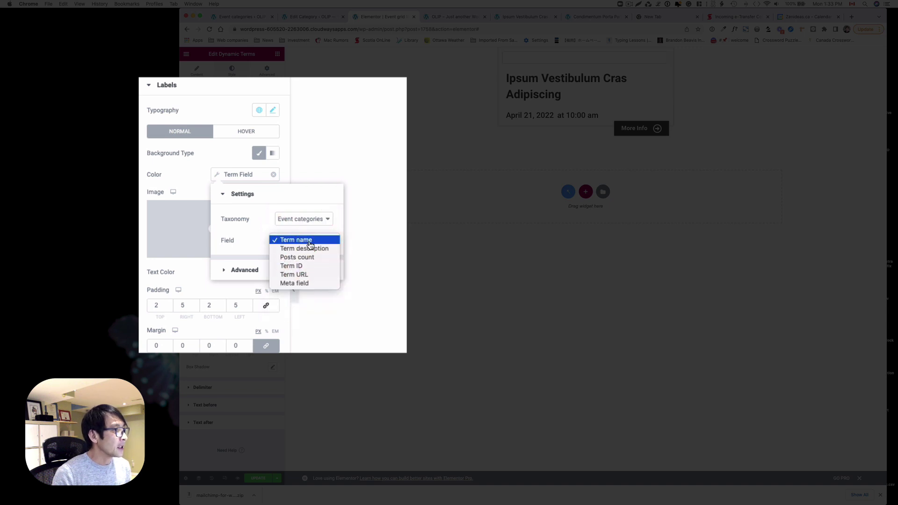
click(307, 283)
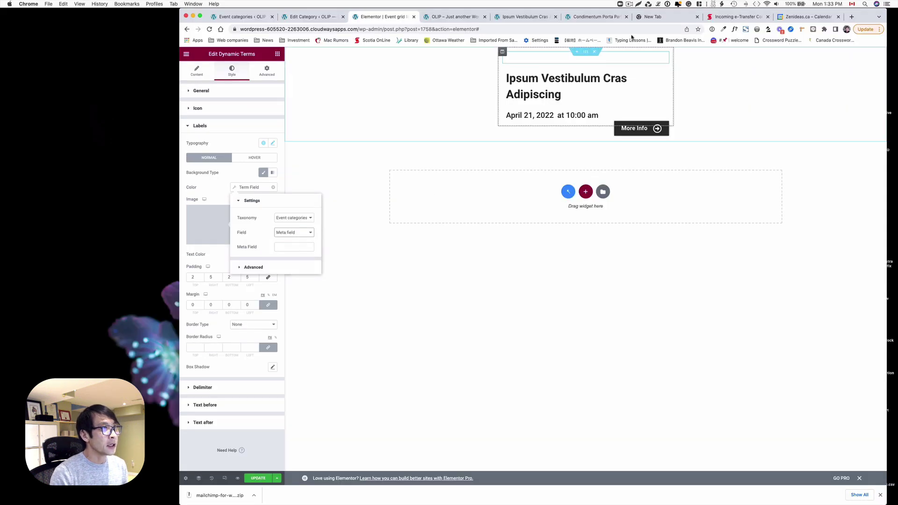
click(630, 4)
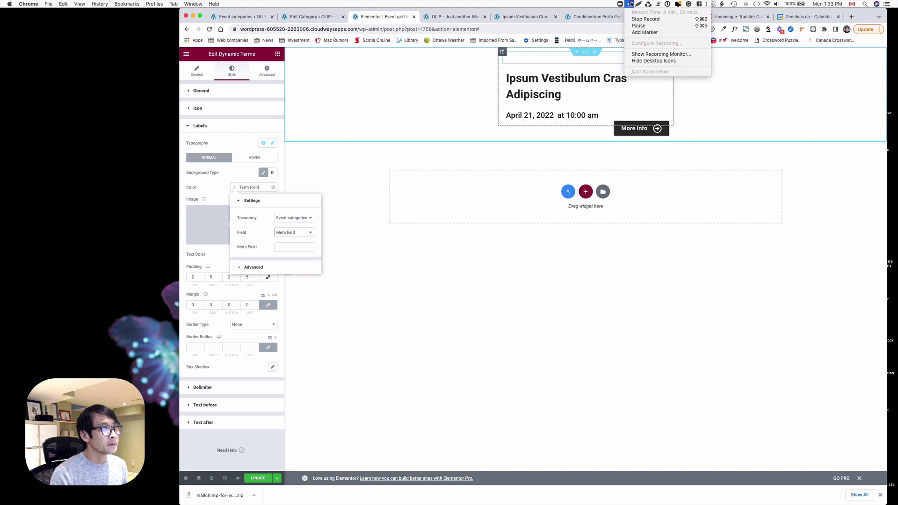
- Copy the Event categories Colour meta field's Name/ID 'colour' from JetEngine
click(642, 27)
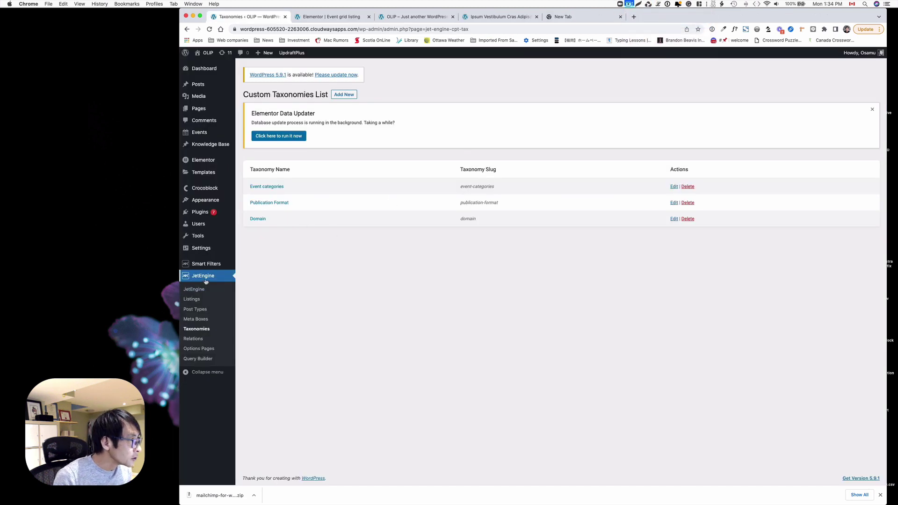
click(270, 188)
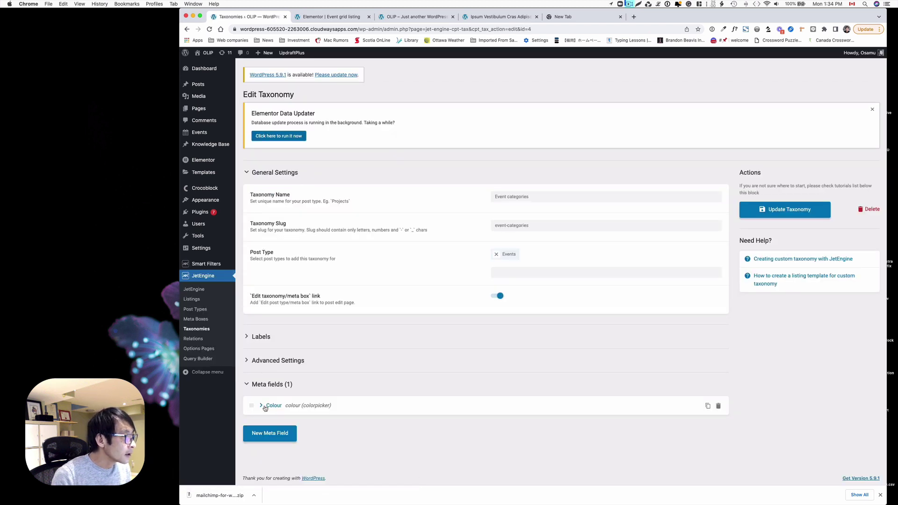
click(264, 406)
scroll(482, 422, down, 1)
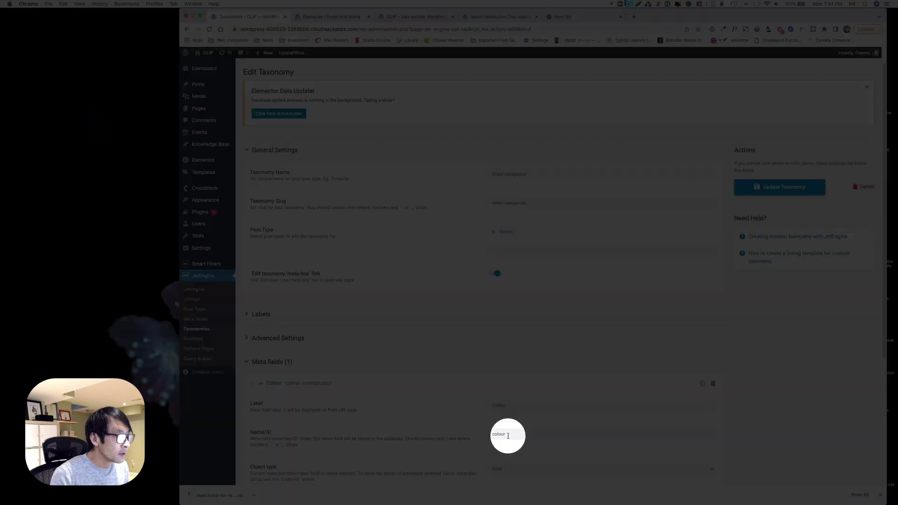
double_click(497, 434)
key(super+c)
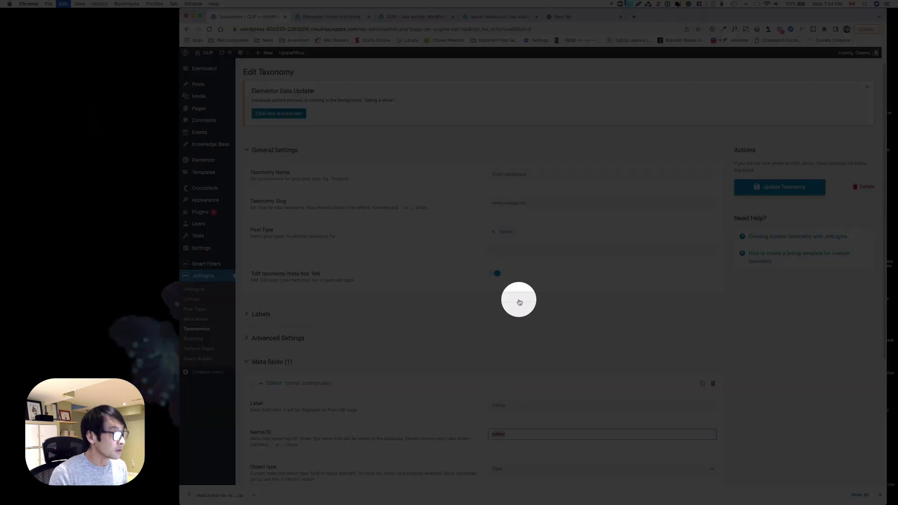
- Paste 'colour' as the label's Meta Field name, update the listing, and view the home page labels
click(331, 17)
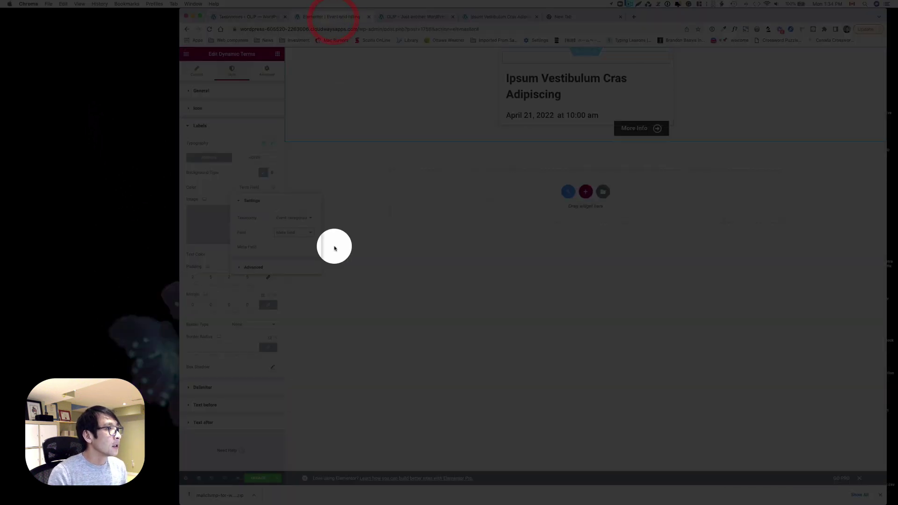
click(290, 255)
key(super+v)
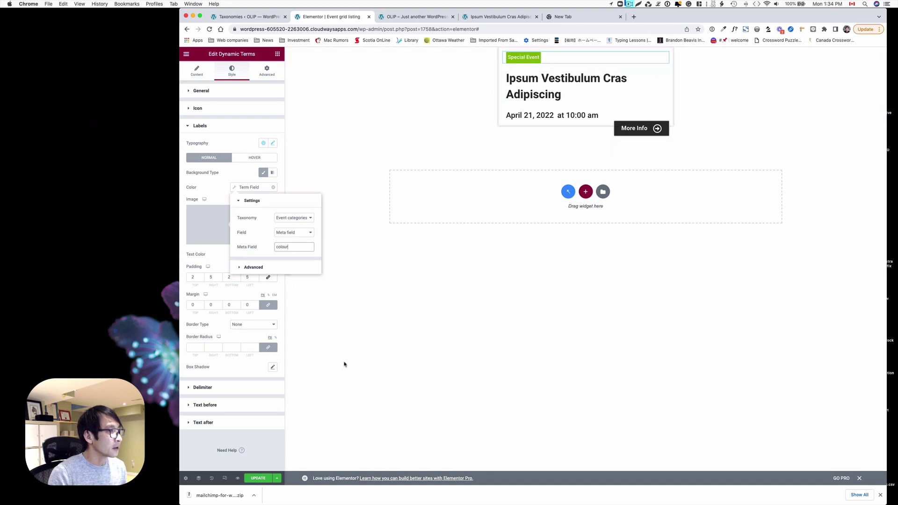
click(263, 481)
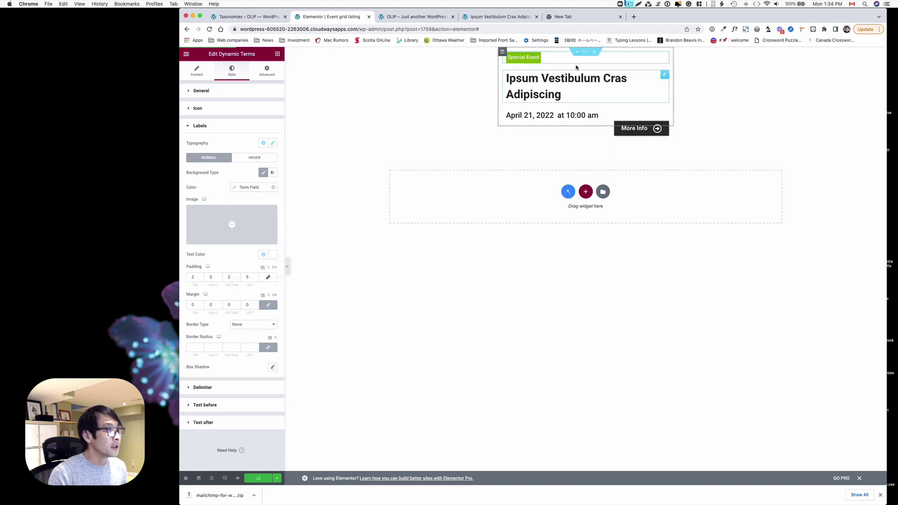
click(629, 5)
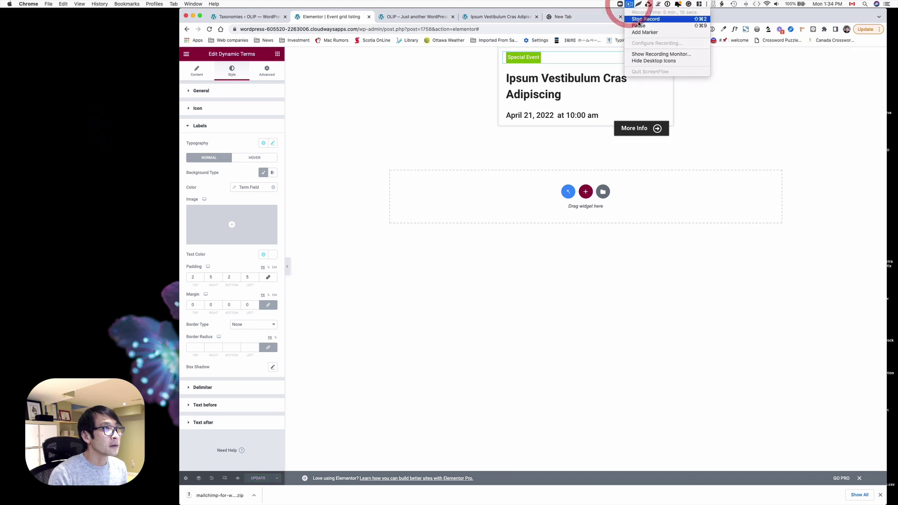
click(631, 26)
- Check the home page carousel for blue Community Event and green Special Event labels
click(428, 16)
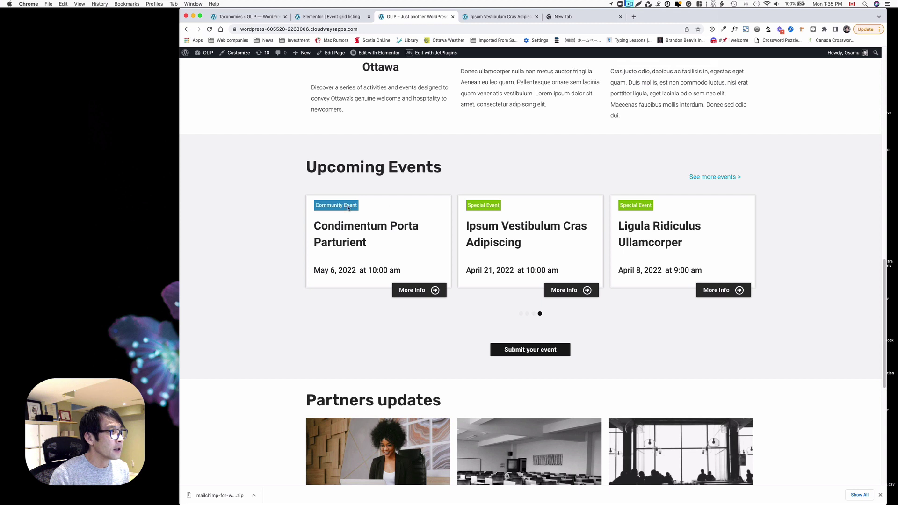
click(533, 314)
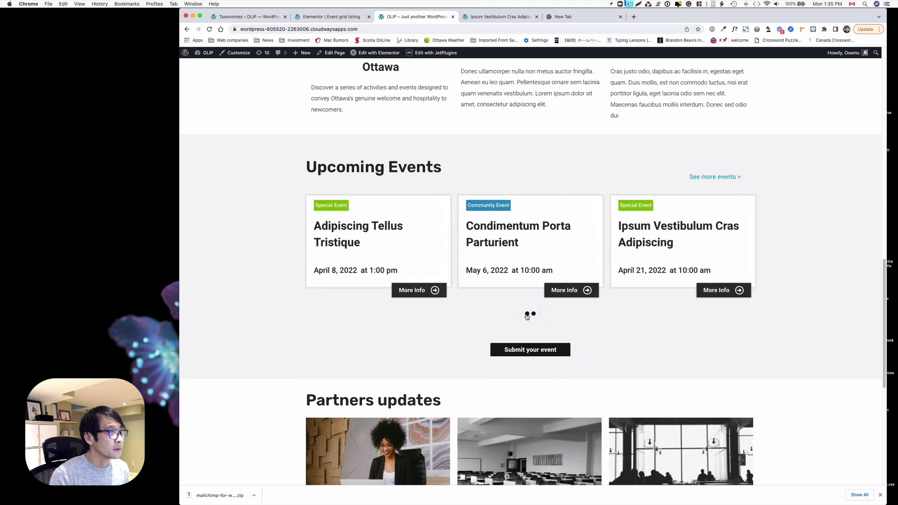
click(527, 314)
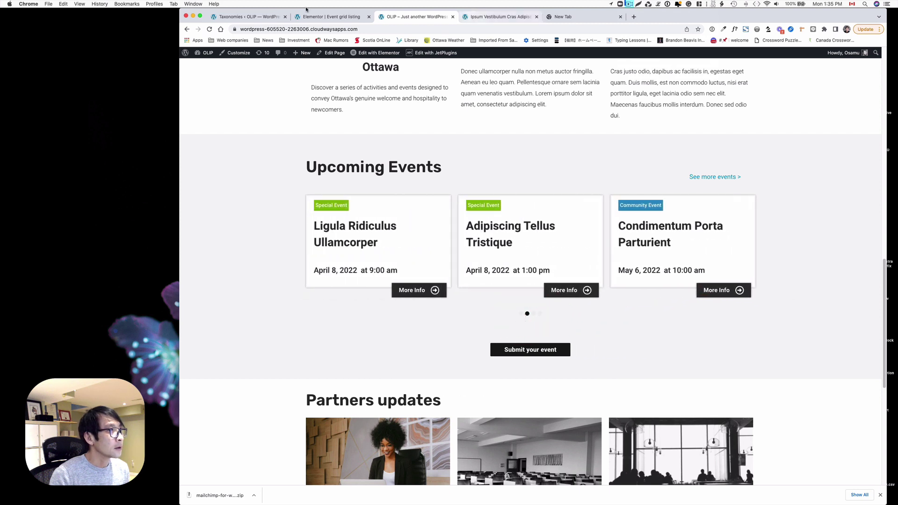
click(255, 18)
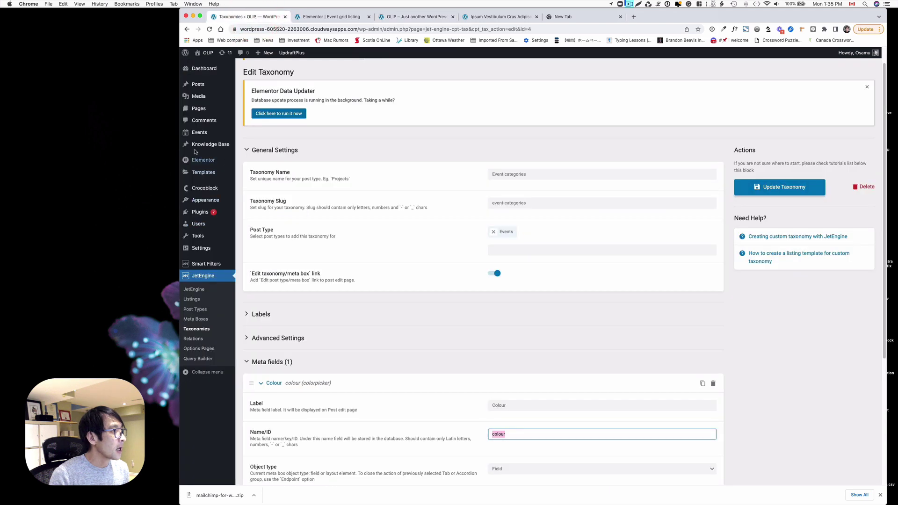
- Start a new event titled 'Inceptos Ullamcorper Mattis'
mouse_move(202, 133)
click(255, 142)
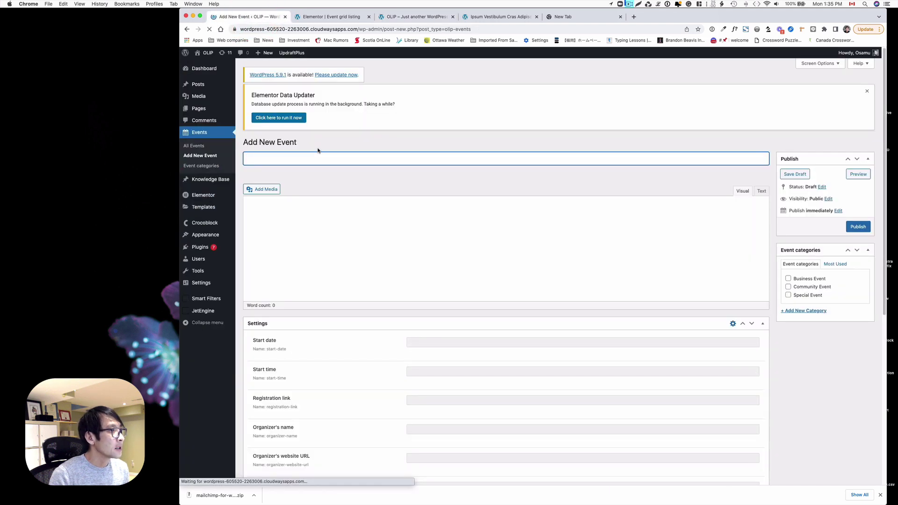
click(658, 5)
click(674, 23)
click(373, 165)
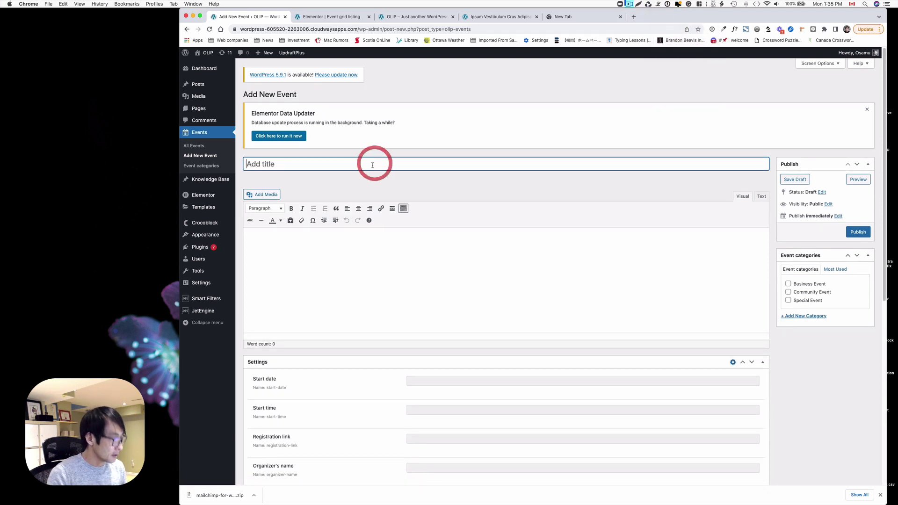
key(super+v)
- Fill the event body with a placeholder paragraph
click(660, 6)
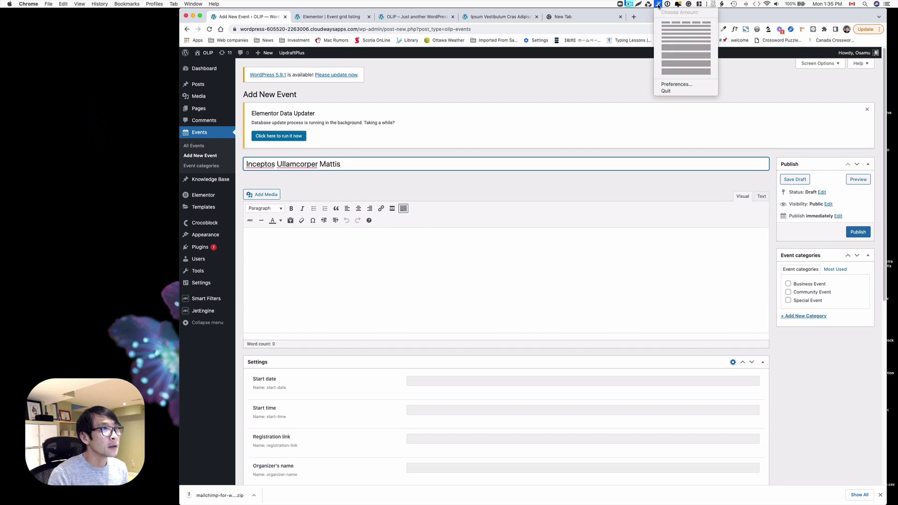
click(683, 75)
click(410, 262)
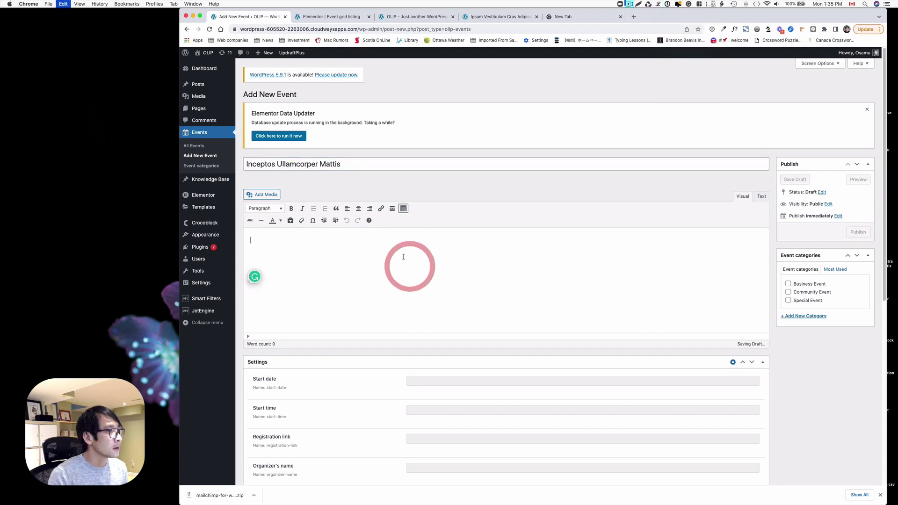
key(super+v)
- Auto-fill the March 31, 2022, 2:00 pm details, tick Business Event, and publish
scroll(480, 309, down, 1)
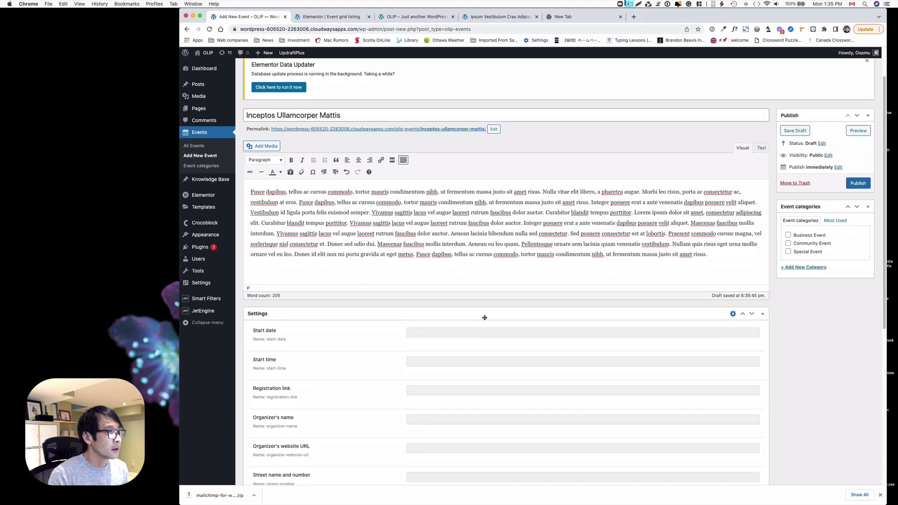
scroll(487, 336, down, 3)
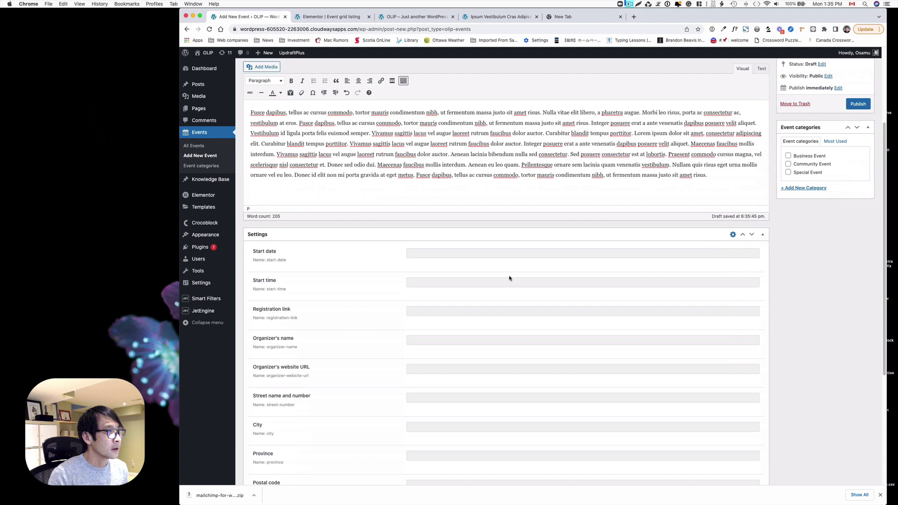
click(639, 4)
click(640, 26)
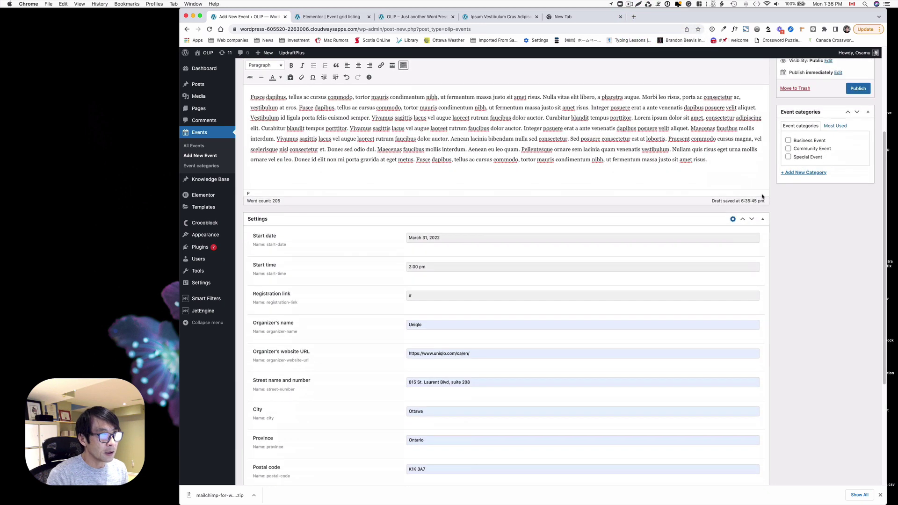
scroll(806, 185, up, 3)
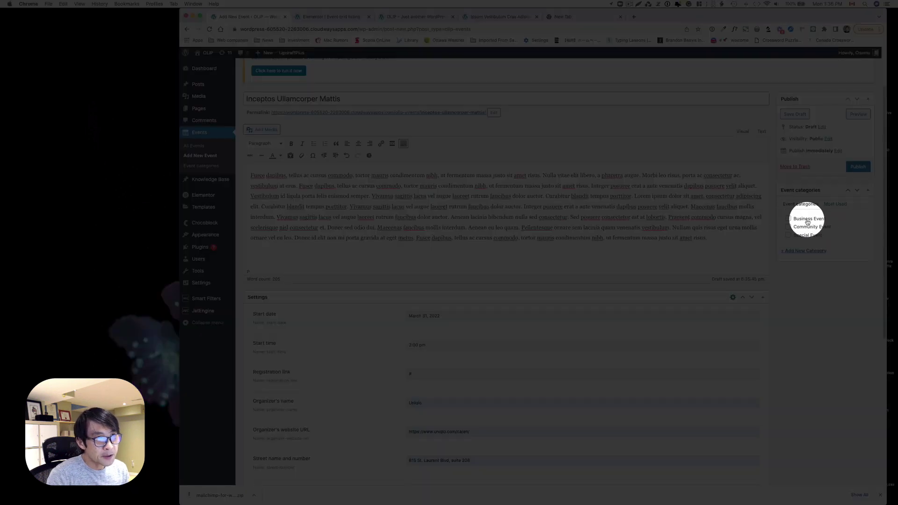
click(789, 218)
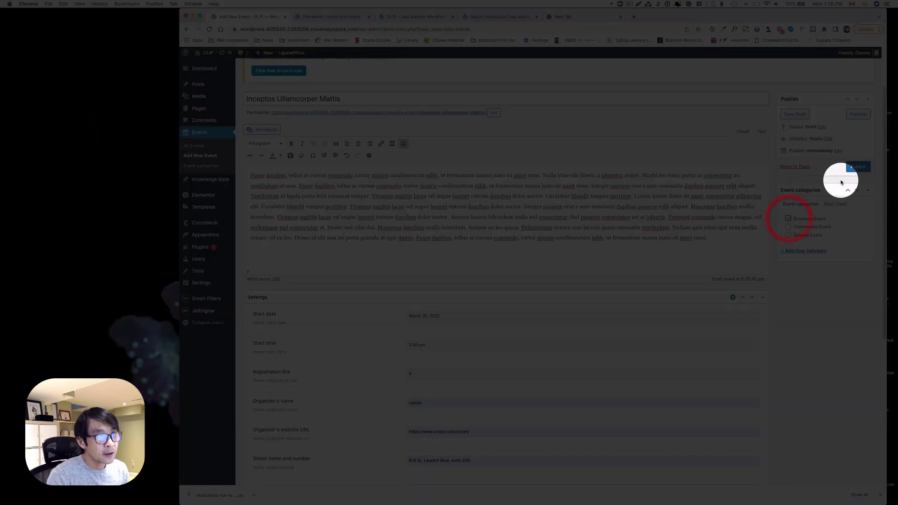
click(860, 167)
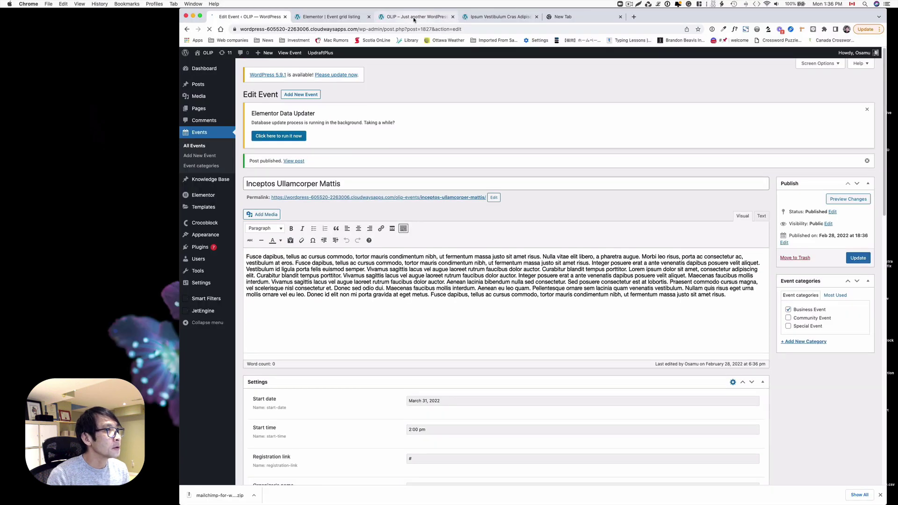
- Reload the home page and confirm Inceptos Ullamcorper Mattis shows an orange Business Event label
click(414, 19)
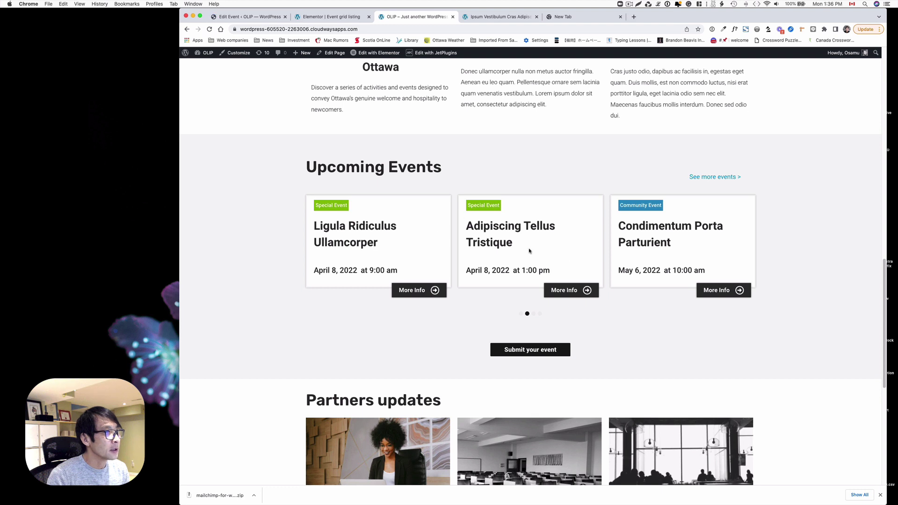
click(209, 29)
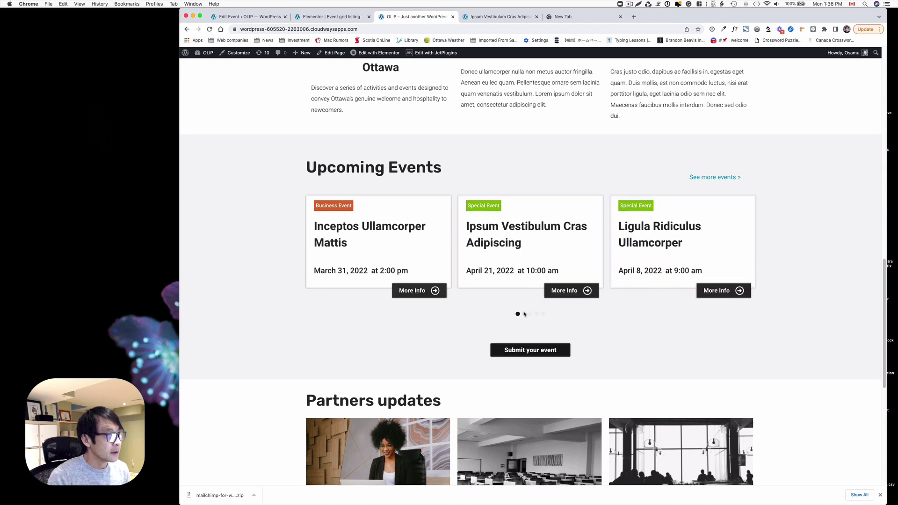
click(534, 315)
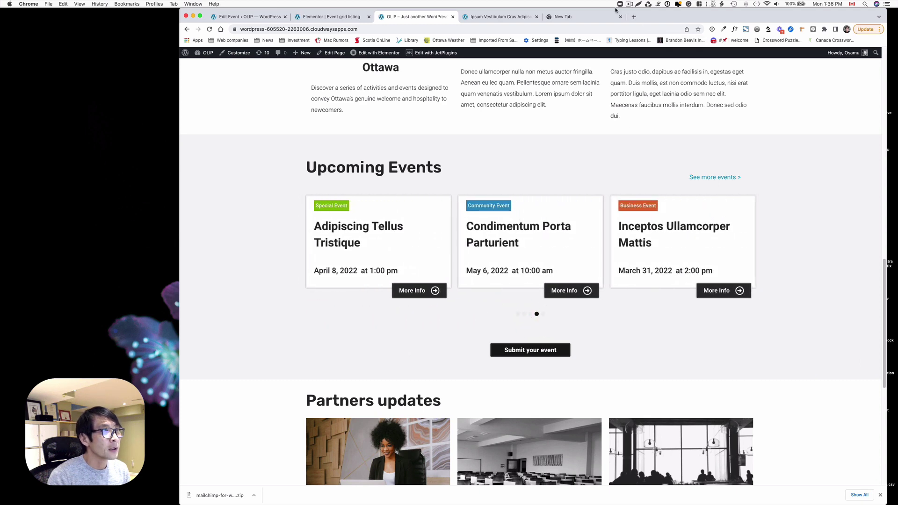
click(491, 17)
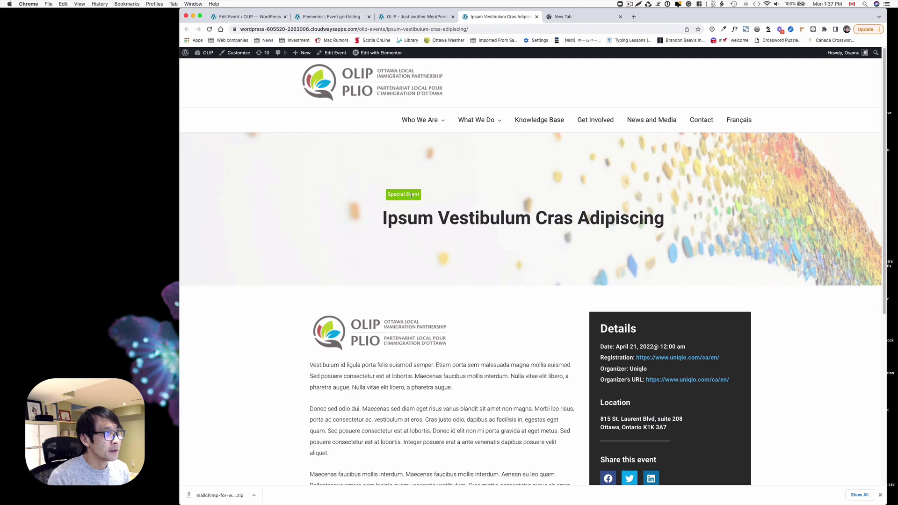